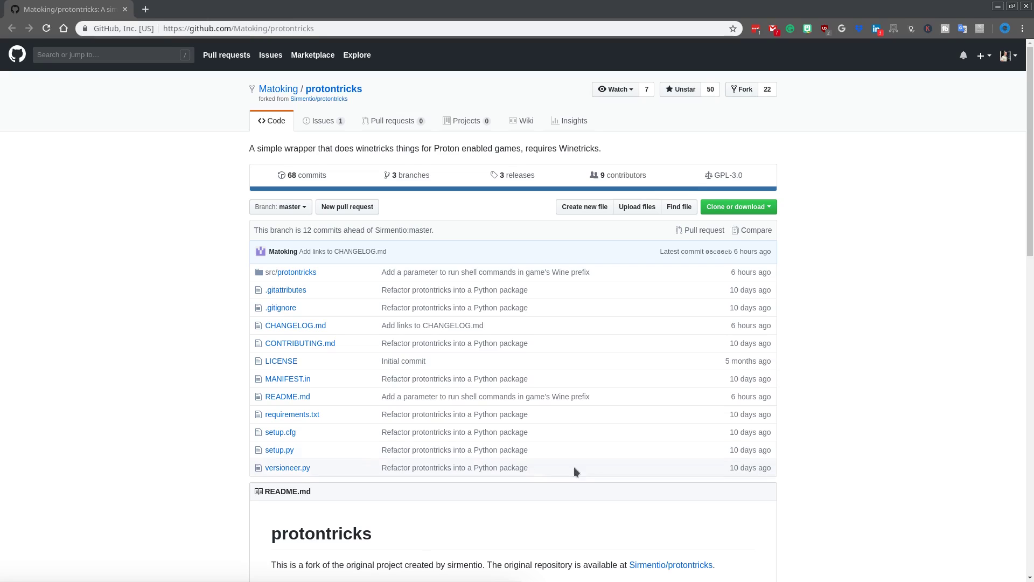
- Scroll down the protontricks repository page to the README's requirements and usage
{"action": "scroll", "coordinate": [929, 404], "scroll_direction": "down", "scroll_amount": 3}
{"action": "scroll", "coordinate": [913, 394], "scroll_direction": "down", "scroll_amount": 2}
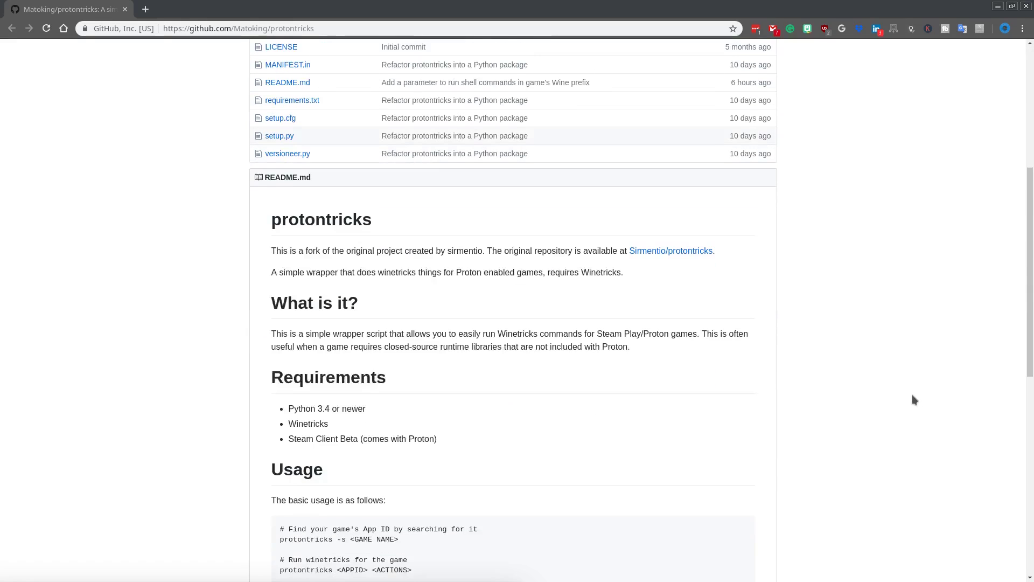
{"action": "scroll", "coordinate": [840, 374], "scroll_direction": "up", "scroll_amount": 3}
{"action": "scroll", "coordinate": [867, 382], "scroll_direction": "up", "scroll_amount": 3}
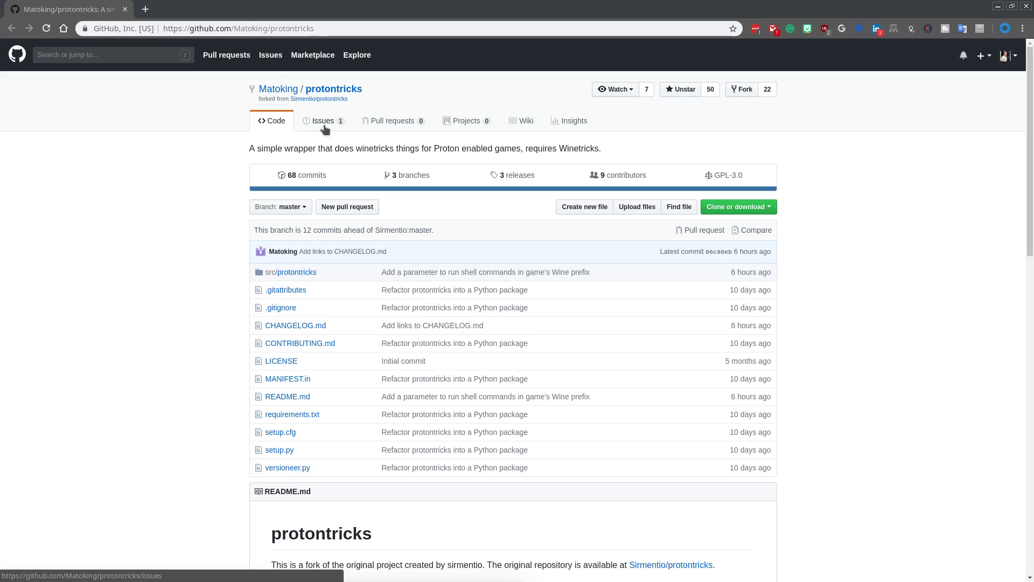
{"action": "mouse_move", "coordinate": [276, 93]}
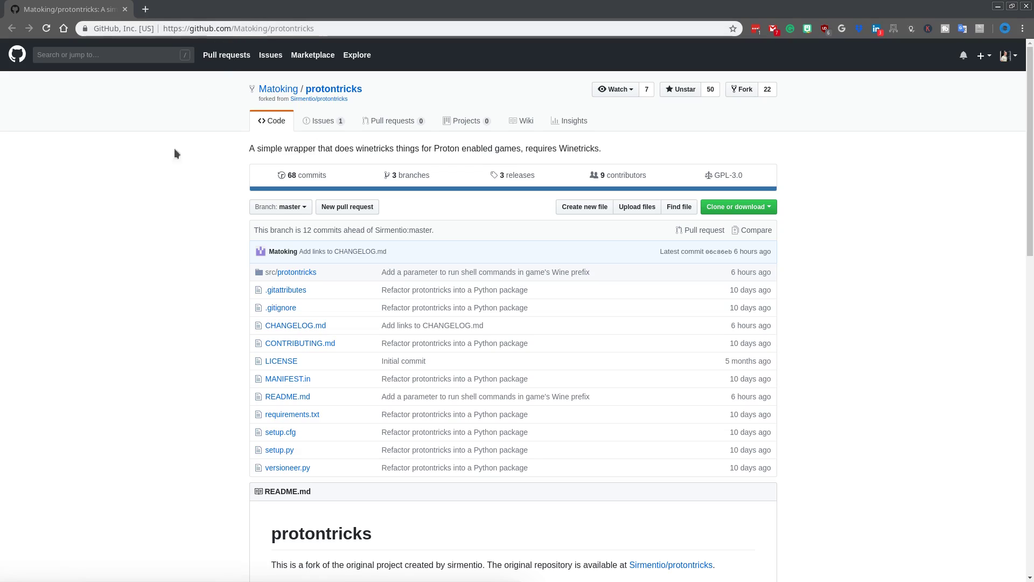
{"action": "scroll", "coordinate": [184, 326], "scroll_direction": "down", "scroll_amount": 3}
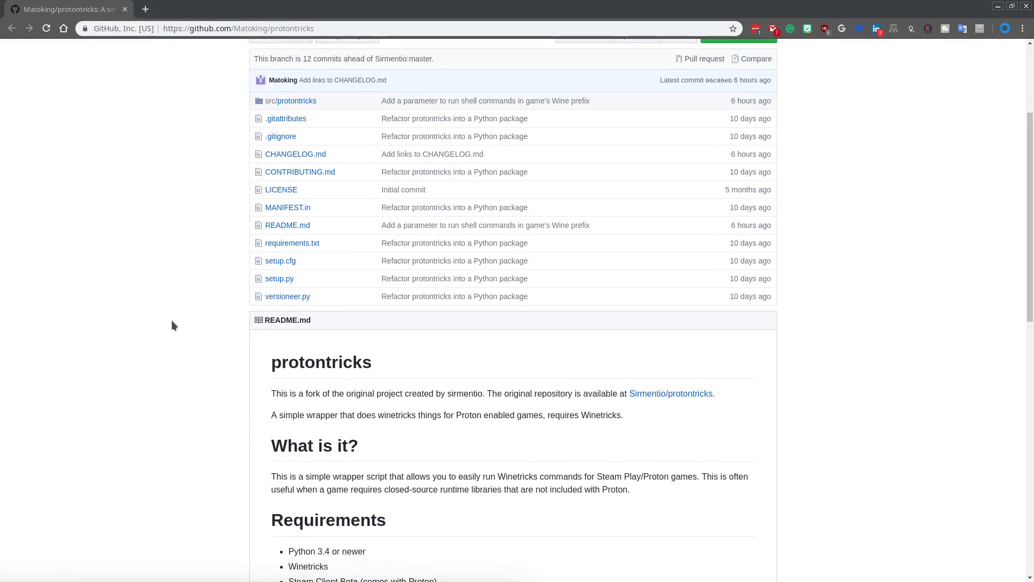
- Scroll the README down to Installation and select the first pip install command
{"action": "scroll", "coordinate": [171, 319], "scroll_direction": "down", "scroll_amount": 3}
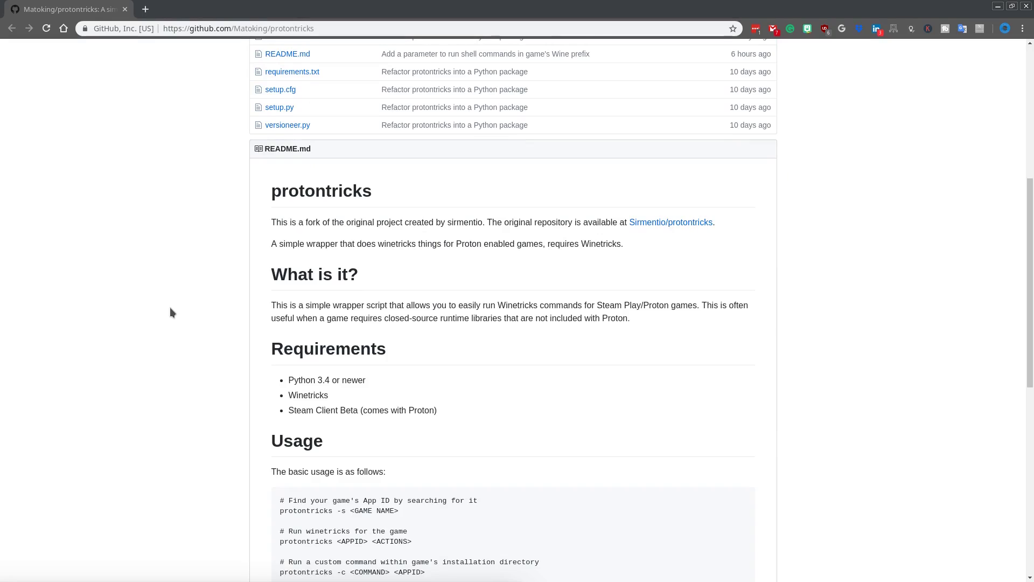
{"action": "scroll", "coordinate": [169, 311], "scroll_direction": "down", "scroll_amount": 3}
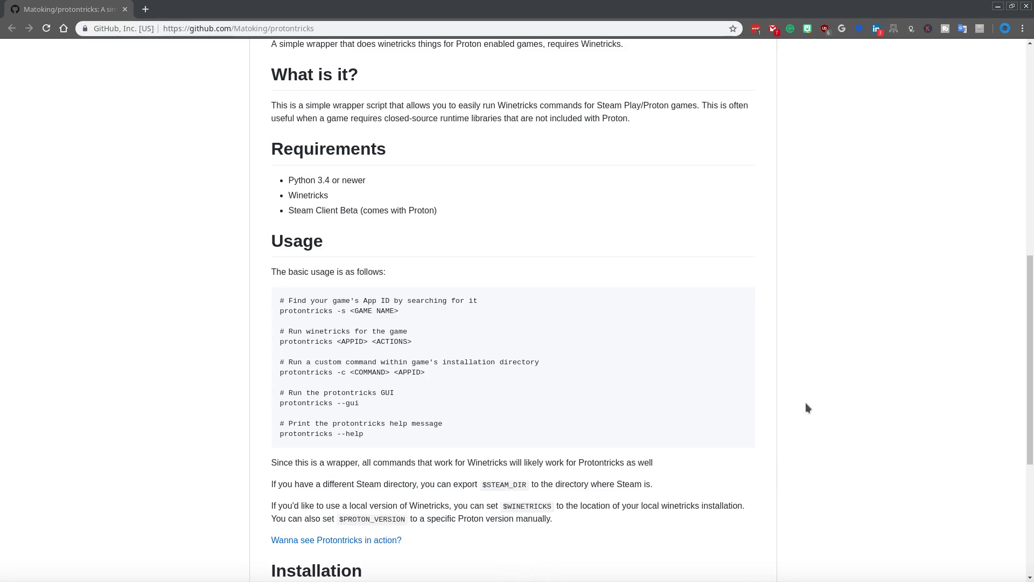
{"action": "scroll", "coordinate": [805, 399], "scroll_direction": "down", "scroll_amount": 5}
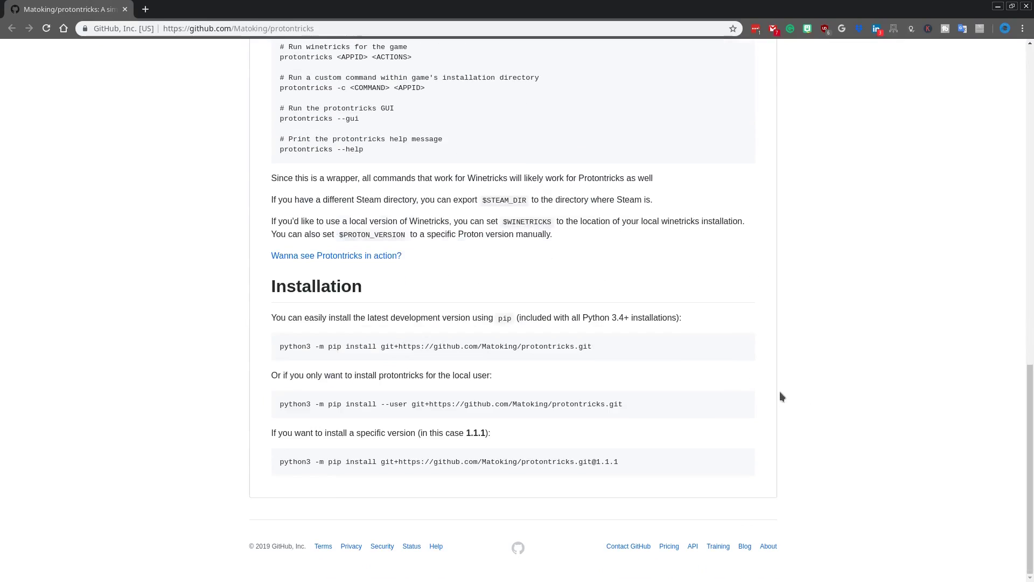
{"action": "left_click_drag", "start_coordinate": [279, 346], "coordinate": [590, 349]}
- Copy the pip install command, run it with sudo in a new terminal, then type 'protontricks -s Paladins'
{"action": "right_click", "coordinate": [593, 347]}
{"action": "left_click", "coordinate": [593, 351]}
{"action": "key", "text": "ctrl+alt+t"}
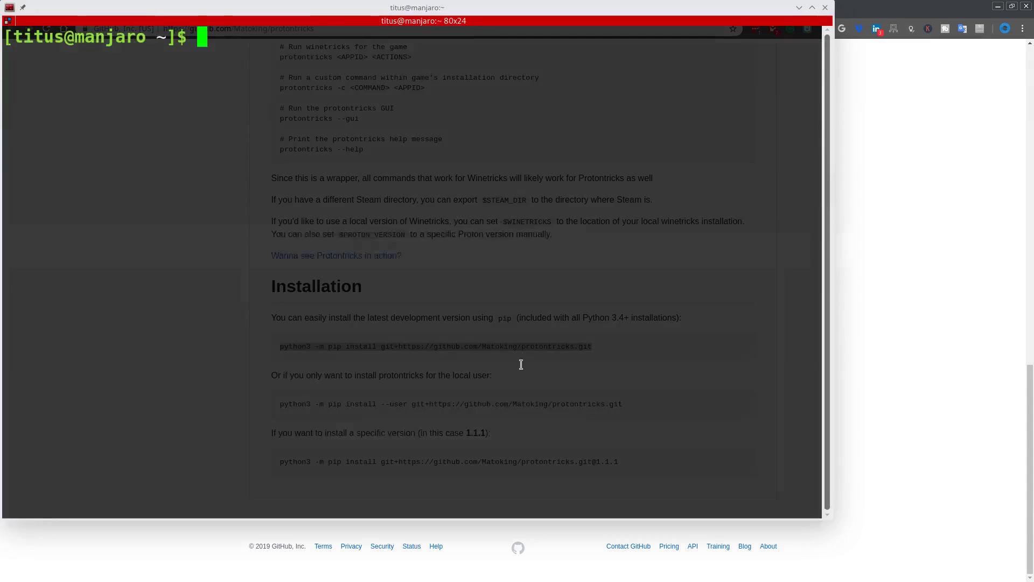
{"action": "type", "text": "sudo"}
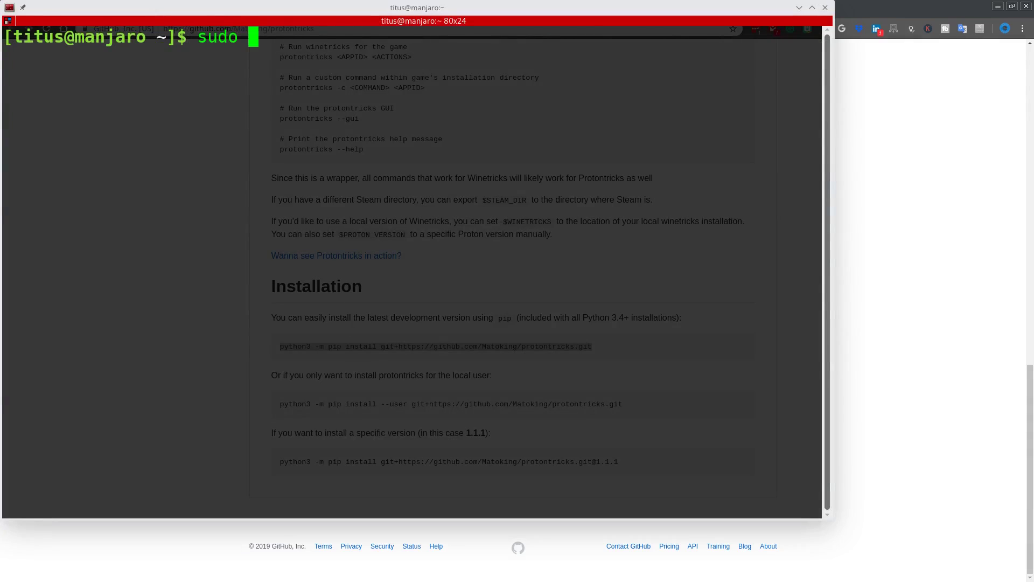
{"action": "key", "text": "ctrl+shift+v"}
{"action": "key", "text": "Return"}
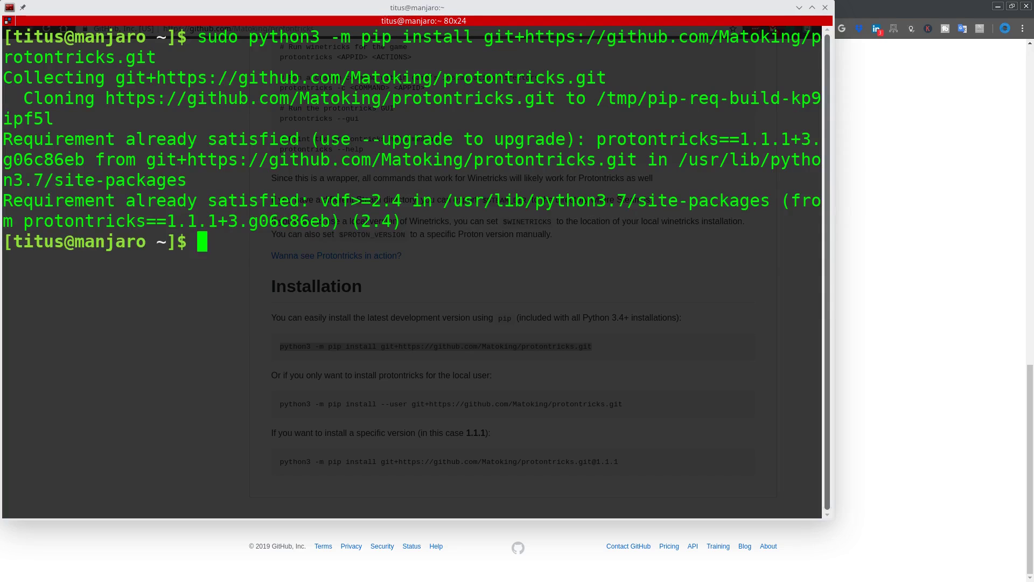
{"action": "type", "text": "protontri"}
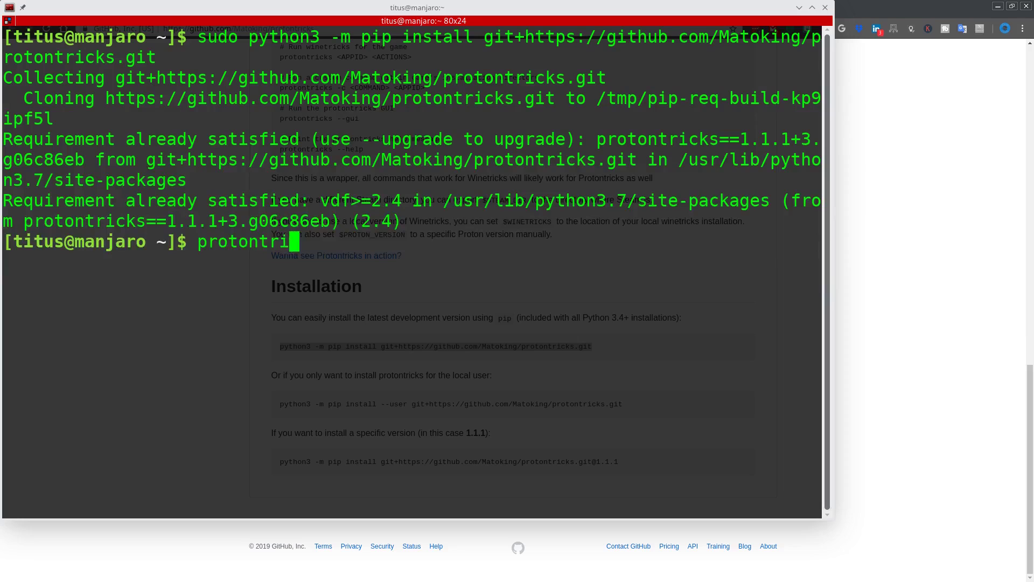
{"action": "type", "text": "cks -s Pala"}
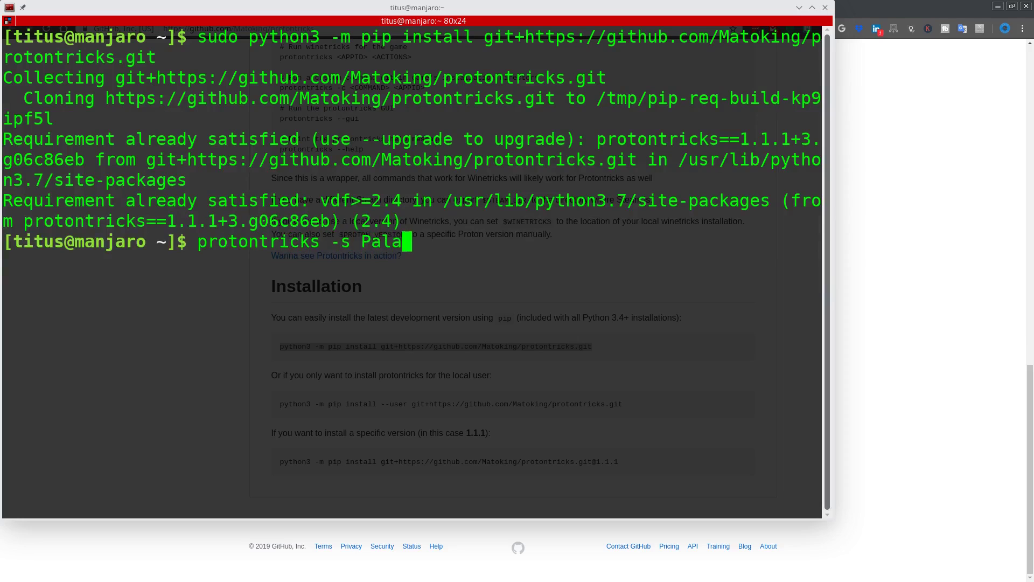
{"action": "type", "text": "dins"}
- Run 'protontricks -s Paladins', which reports no games found
{"action": "key", "text": "Return"}
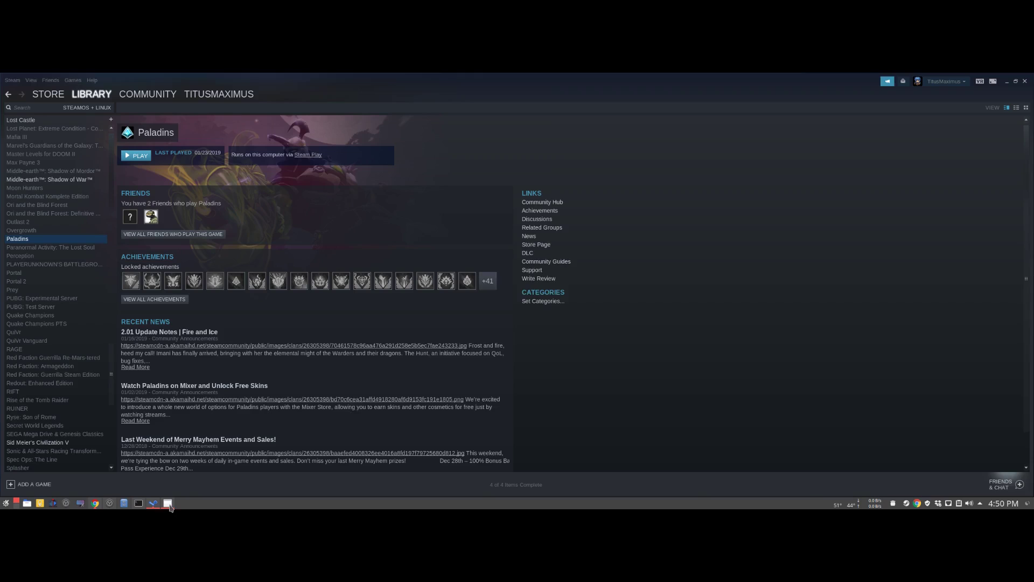
- Cancel the .NET Framework 4 setup, confirm with Yes, and return to the terminal
{"action": "left_click", "coordinate": [168, 503]}
{"action": "left_click", "coordinate": [595, 374]}
{"action": "left_click", "coordinate": [504, 293]}
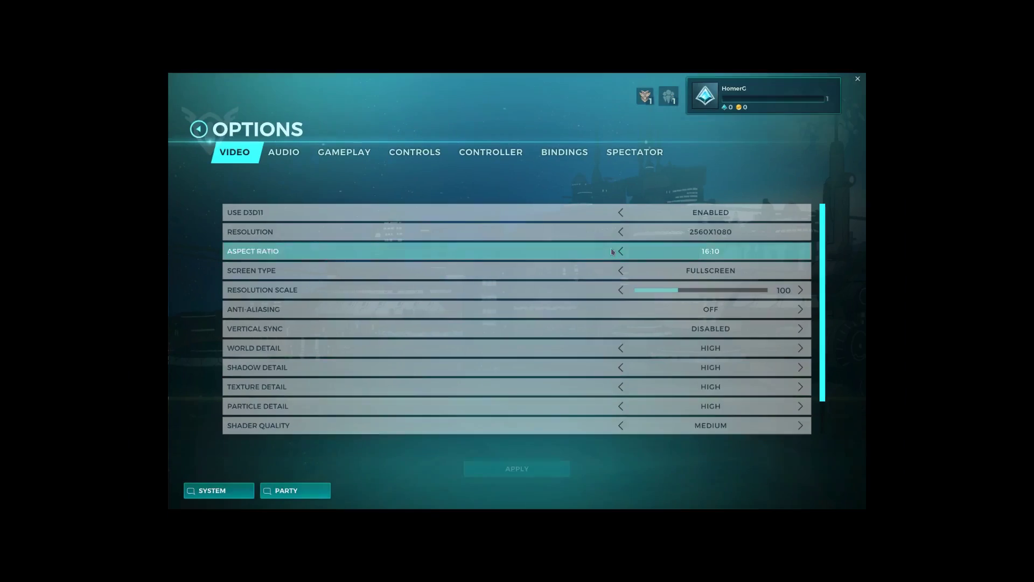
{"action": "left_click", "coordinate": [612, 251]}
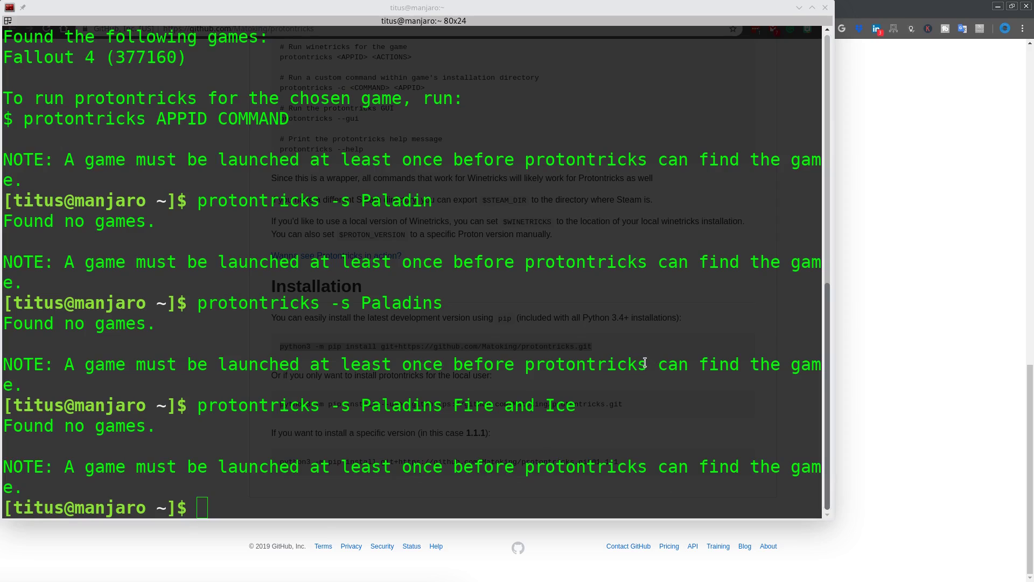
- Recall the last search, trim it back to 'protontricks -s Paladins', and rerun it
{"action": "left_click", "coordinate": [579, 410]}
{"action": "key", "text": "Up"}
{"action": "key", "text": "BackSpace"}
{"action": "key", "text": "BackSpace"}
{"action": "key", "text": "BackSpace"}
{"action": "key", "text": "BackSpace"}
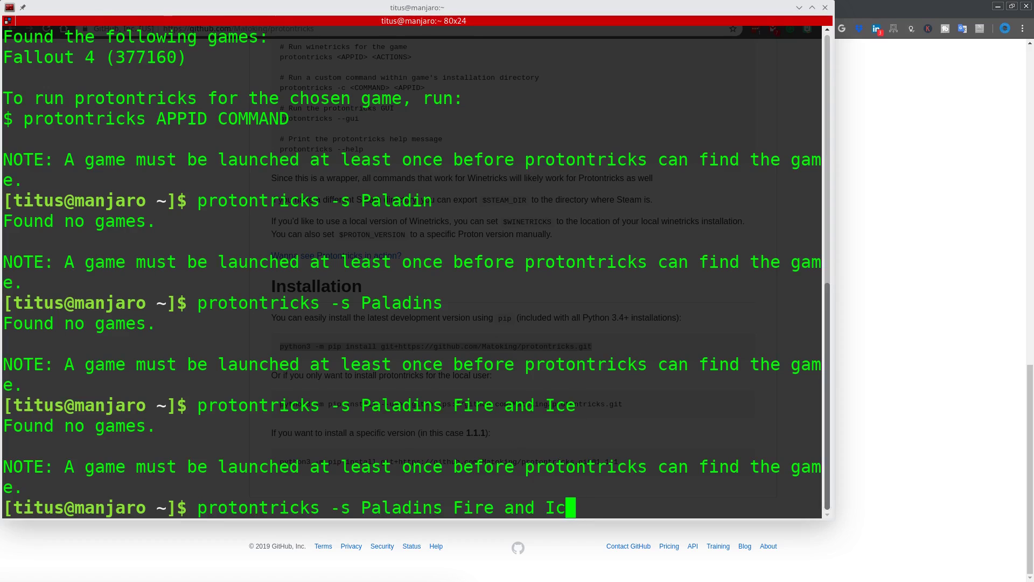
{"action": "key", "text": "BackSpace"}
{"action": "key", "text": "BackSpace"}
{"action": "key", "text": "BackSpace"}
{"action": "key", "text": "BackSpace"}
{"action": "key", "text": "BackSpace"}
{"action": "key", "text": "BackSpace"}
{"action": "key", "text": "BackSpace"}
{"action": "key", "text": "BackSpace"}
{"action": "key", "text": "BackSpace"}
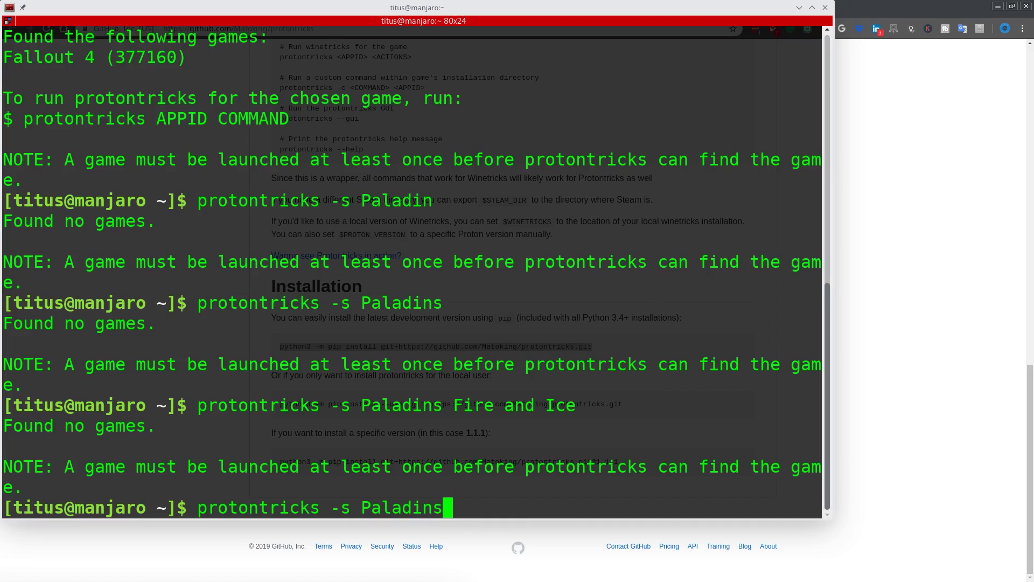
{"action": "key", "text": "Return"}
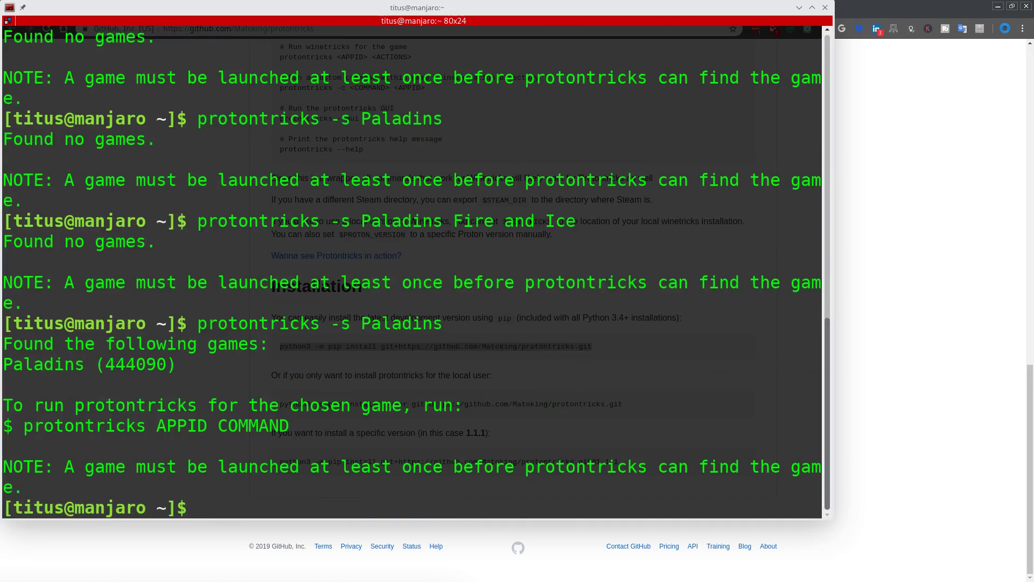